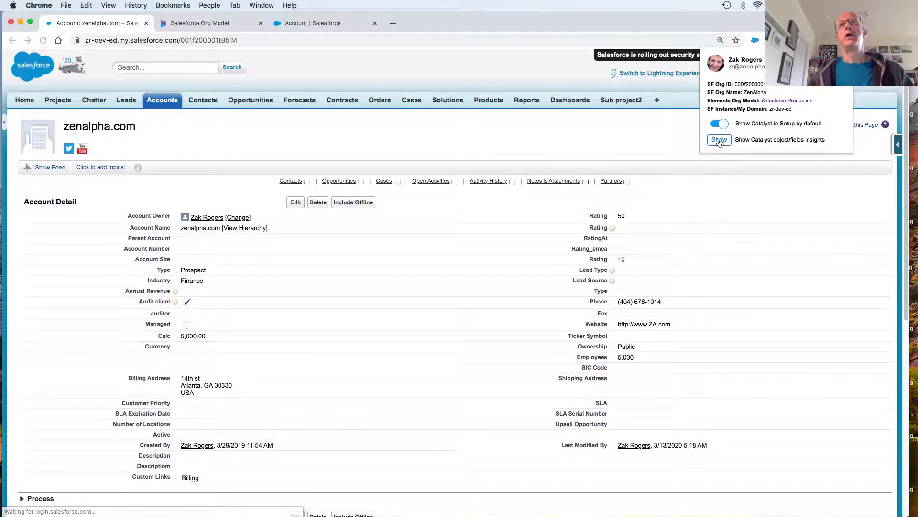
Show the Catalyst object and field insights for the zenalpha.com account and review the Account object's summary, record count and field impact.
click(719, 139)
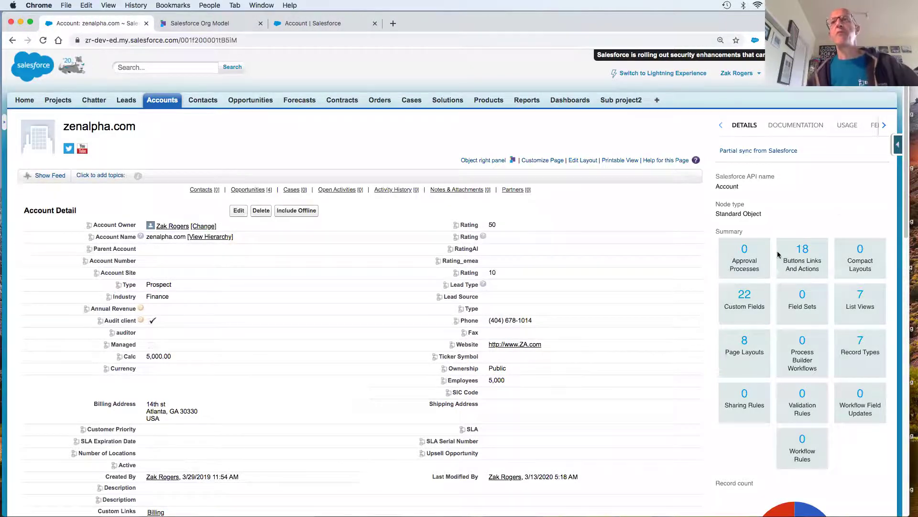
scroll(777, 326, down, 8)
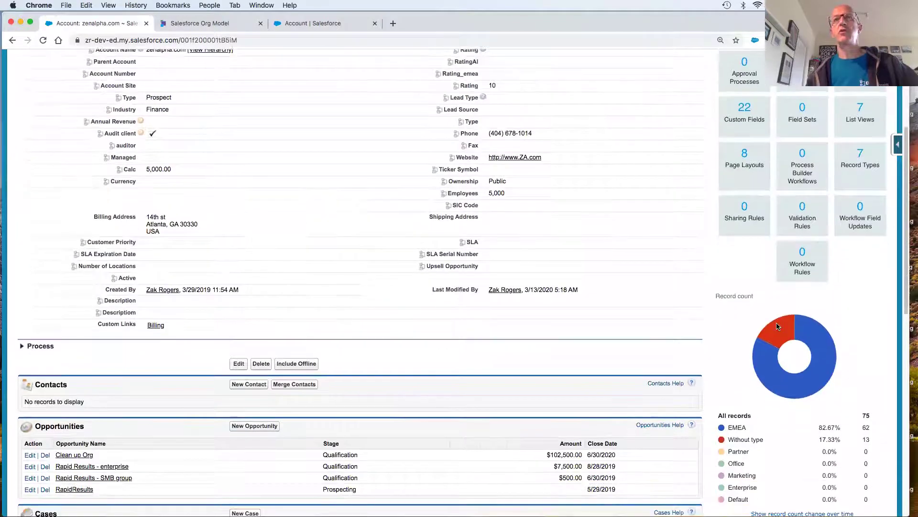
scroll(777, 326, down, 8)
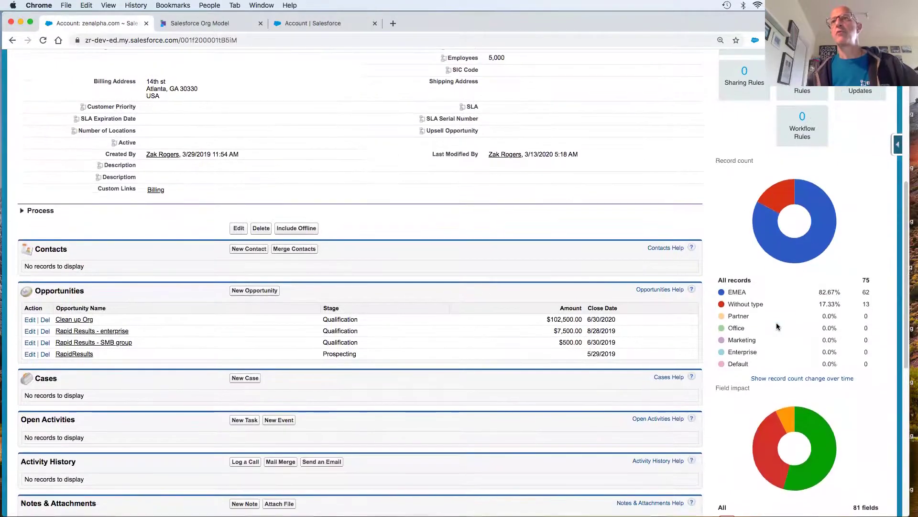
scroll(777, 327, down, 2)
scroll(610, 254, up, 10)
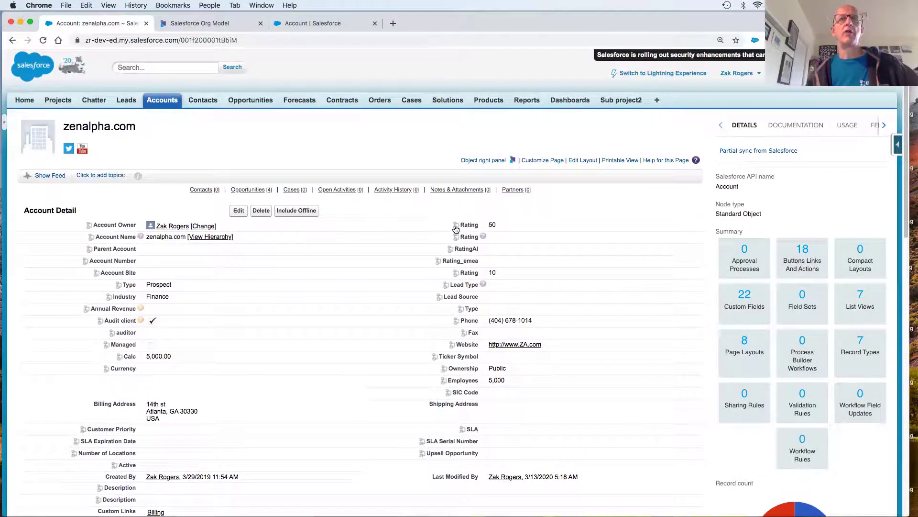
Open the Catalyst details of the custom field Rating__c and check its description and Salesforce help text.
click(457, 229)
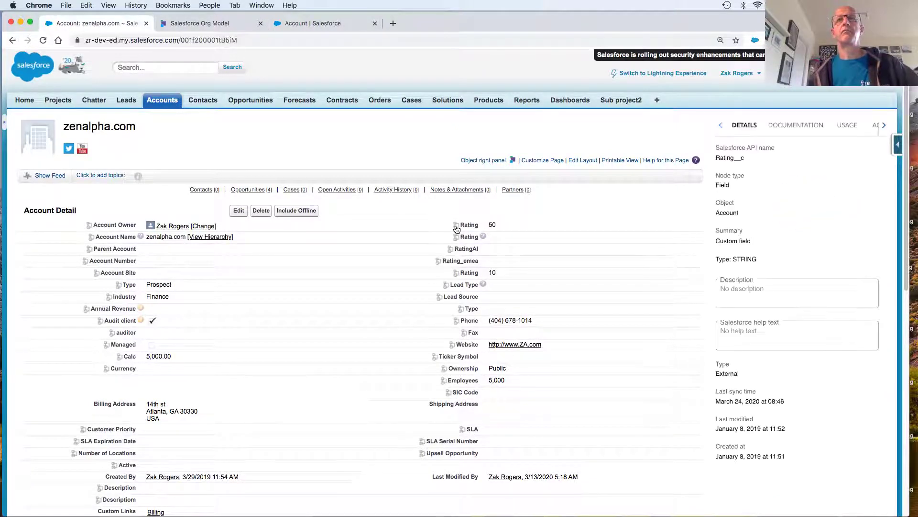
click(732, 297)
click(727, 329)
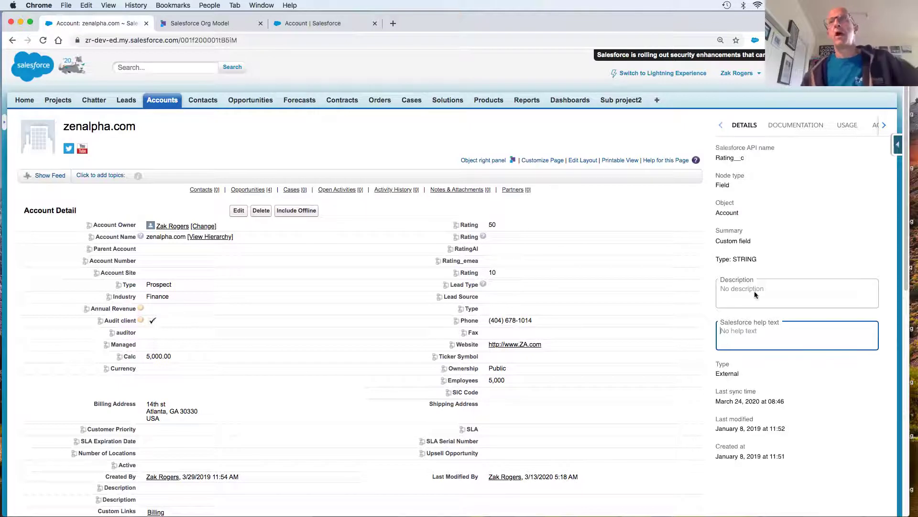
Examine the Rating__c field's usage, including the page layouts where it is used.
click(846, 129)
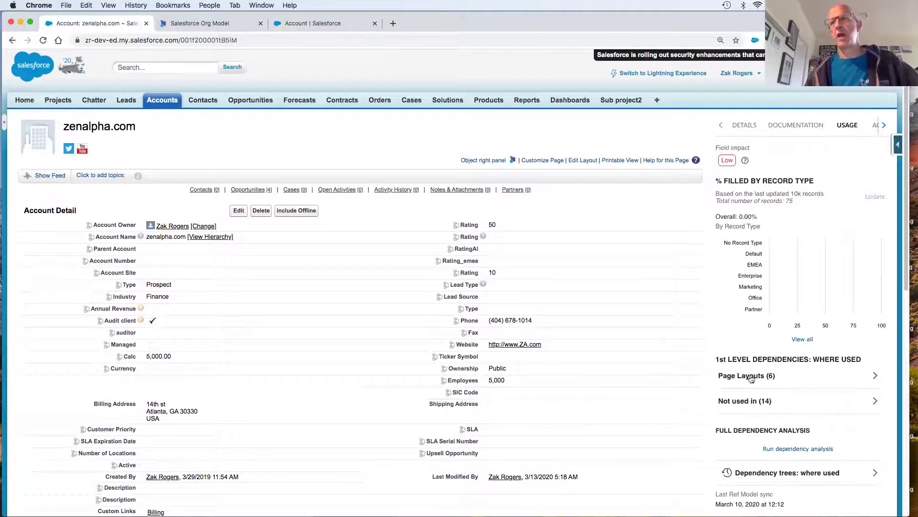
click(874, 376)
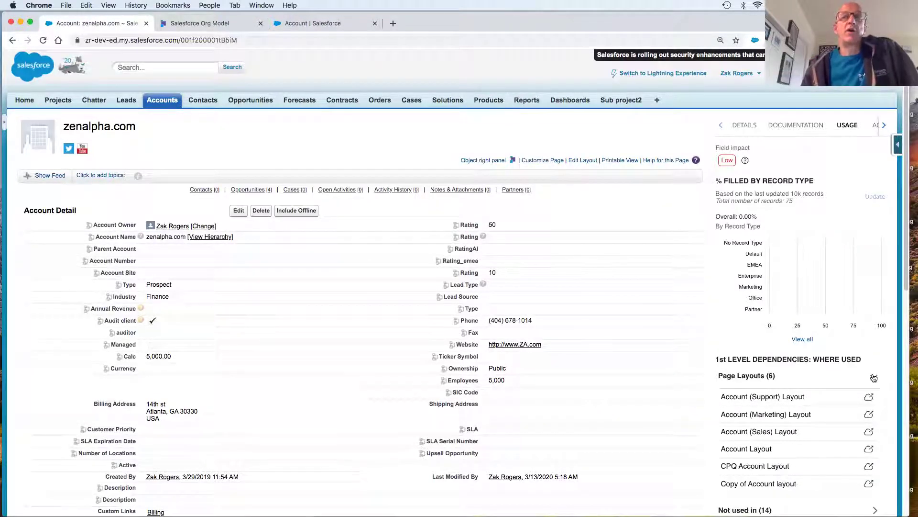
click(874, 378)
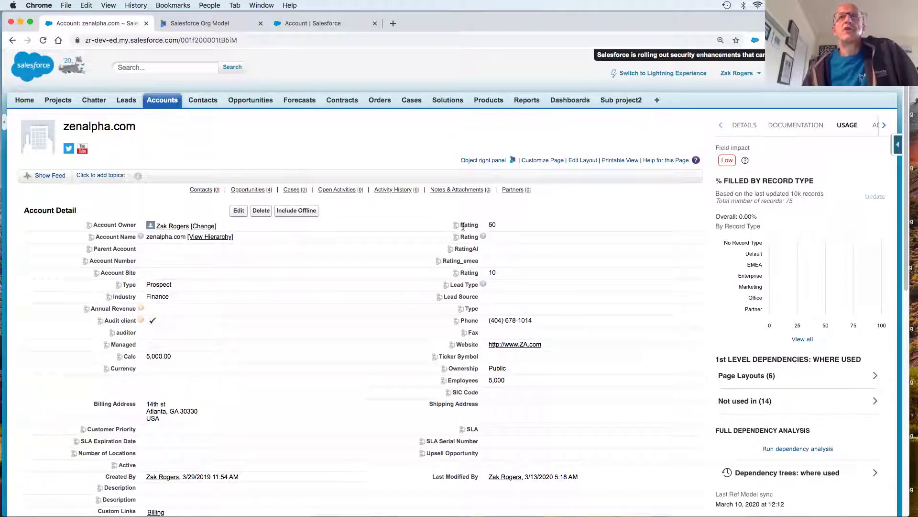
Start a documentation note for the Rating__c field and title it "Remove from Page Layout".
click(788, 127)
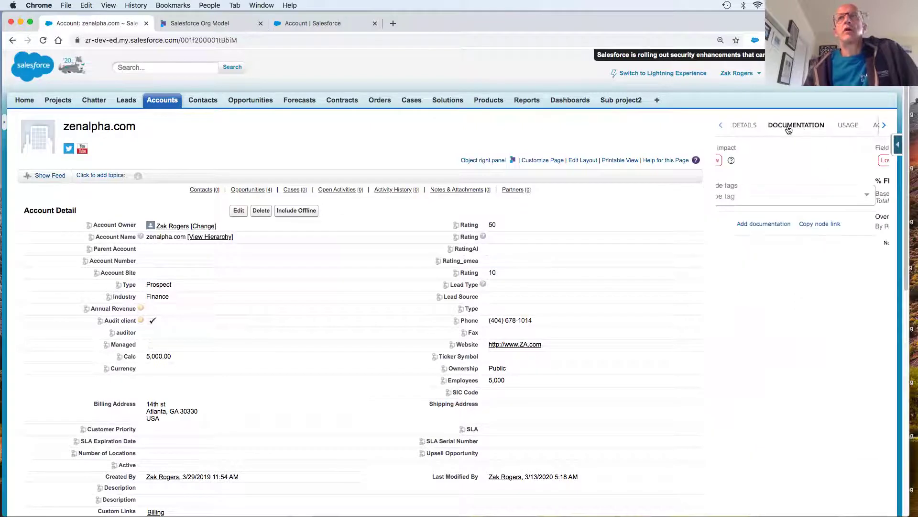
click(768, 225)
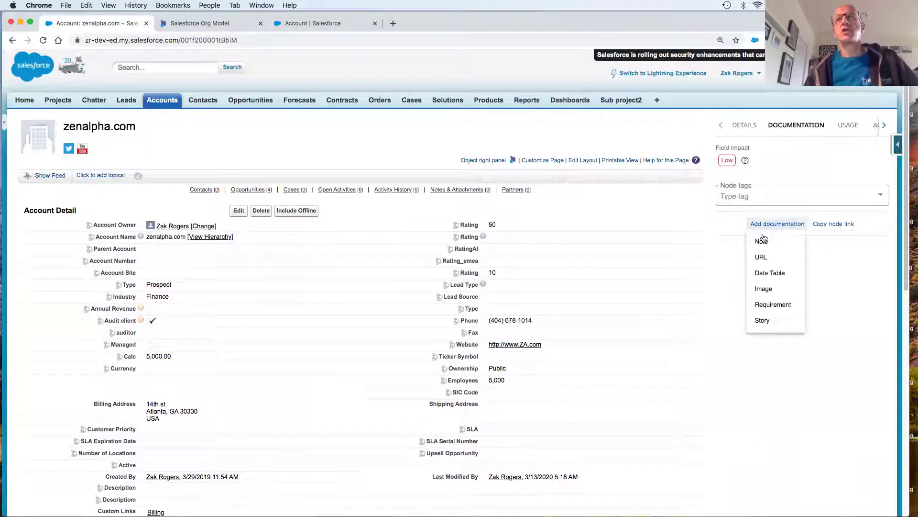
click(760, 241)
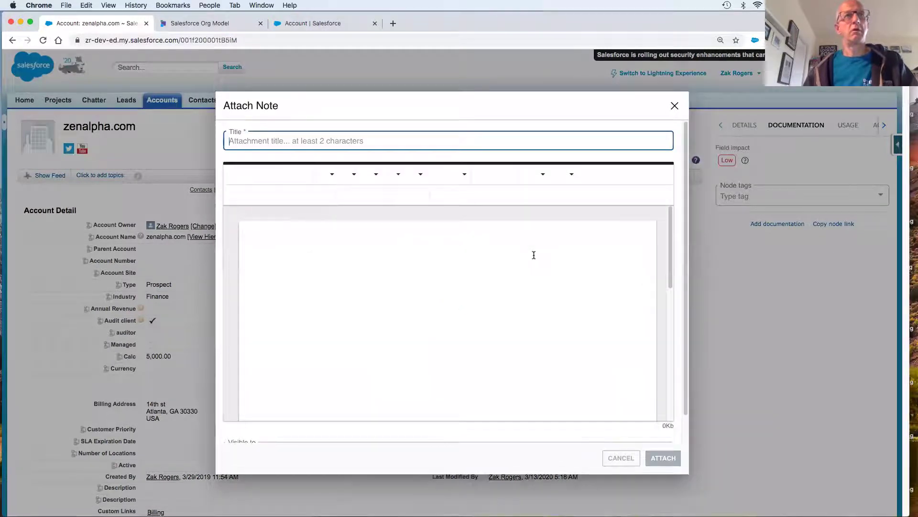
text(Delete)
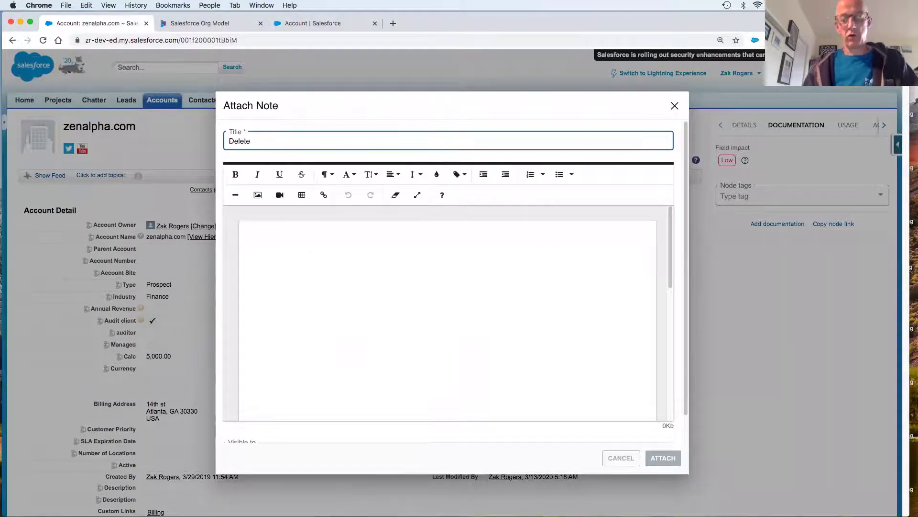
key(super+a)
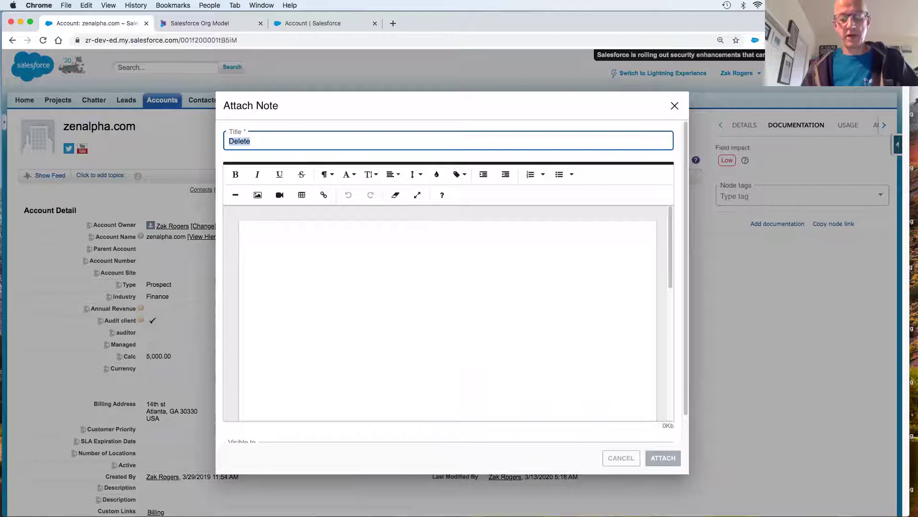
text(Remove for)
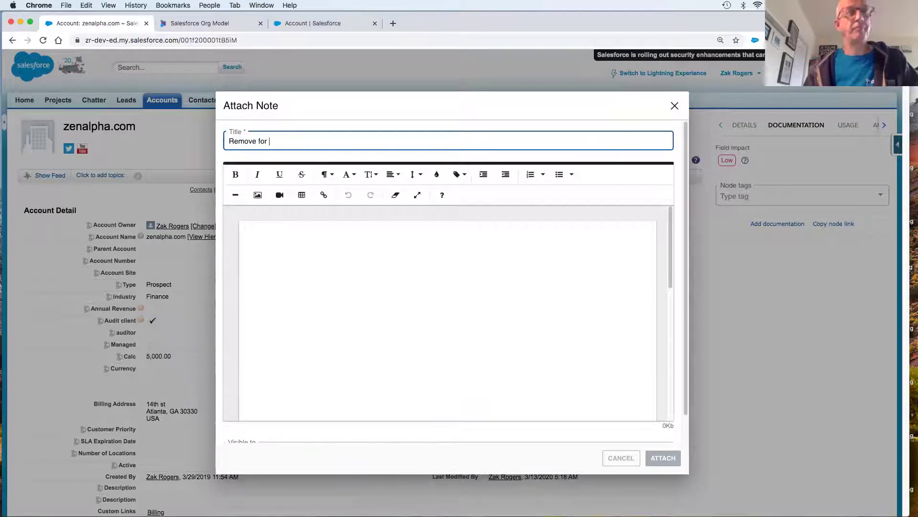
key(BackSpace)
key(BackSpace)
key(BackSpace)
text(rom )
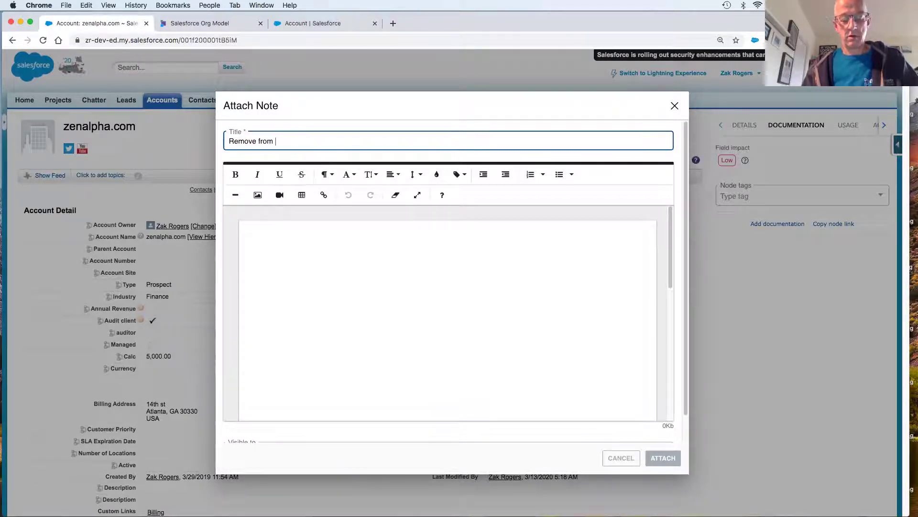
text(Page La)
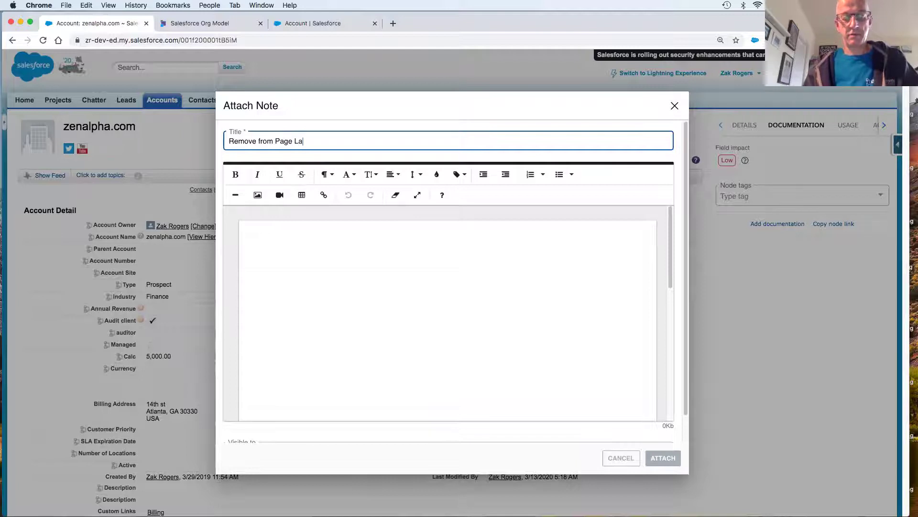
Enter "sdf" as the note's body text and attach the note to the field.
click(397, 220)
text(sdf)
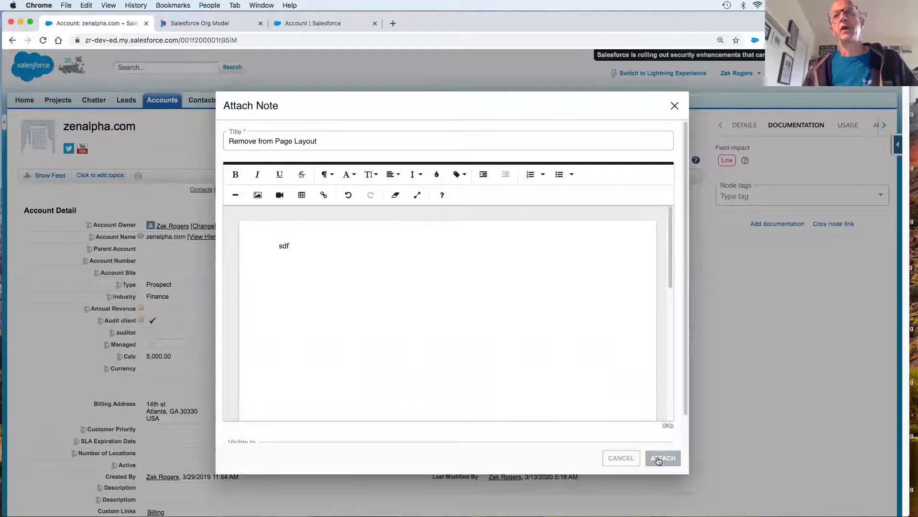
click(661, 457)
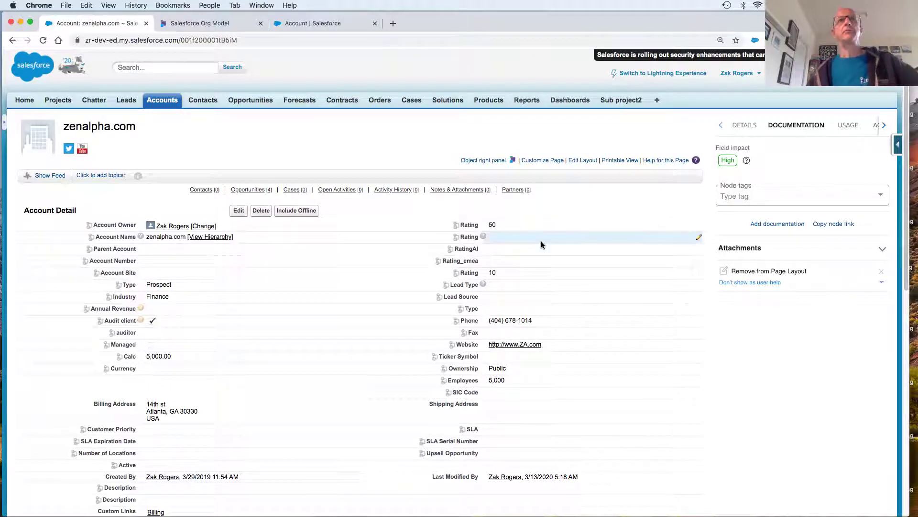
Open the details of the standard Rating picklist field and replace its Salesforce help text with the picklist values "Hot, Warm, Cold.".
click(455, 239)
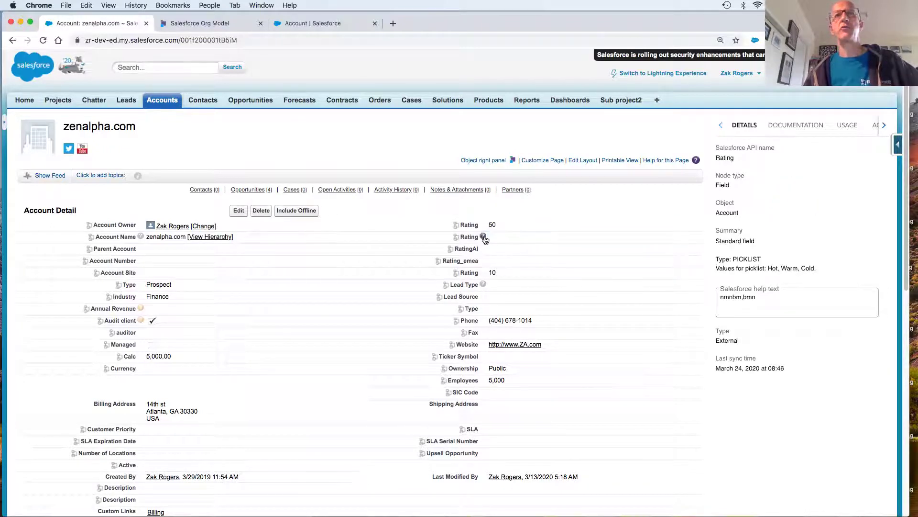
mouse_move(485, 240)
click(767, 299)
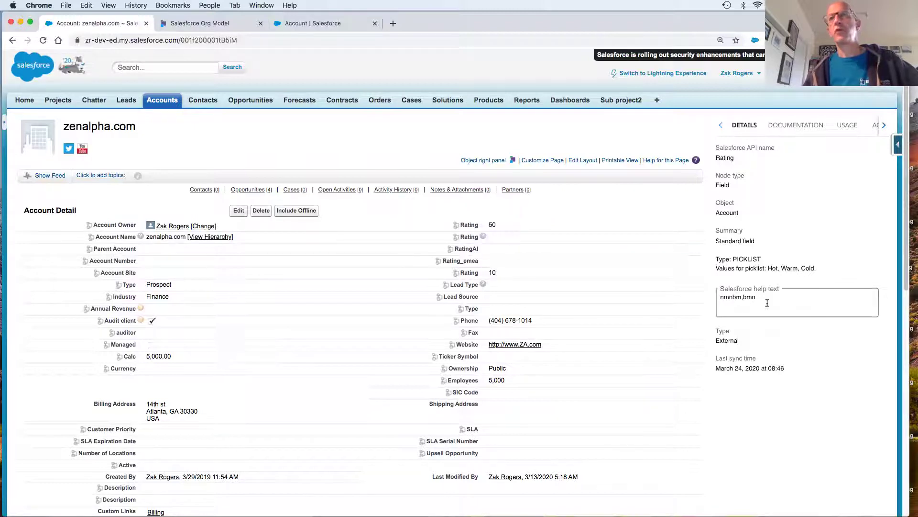
drag(765, 297, 712, 297)
text(H)
drag(818, 267, 768, 266)
key(super+c)
click(738, 297)
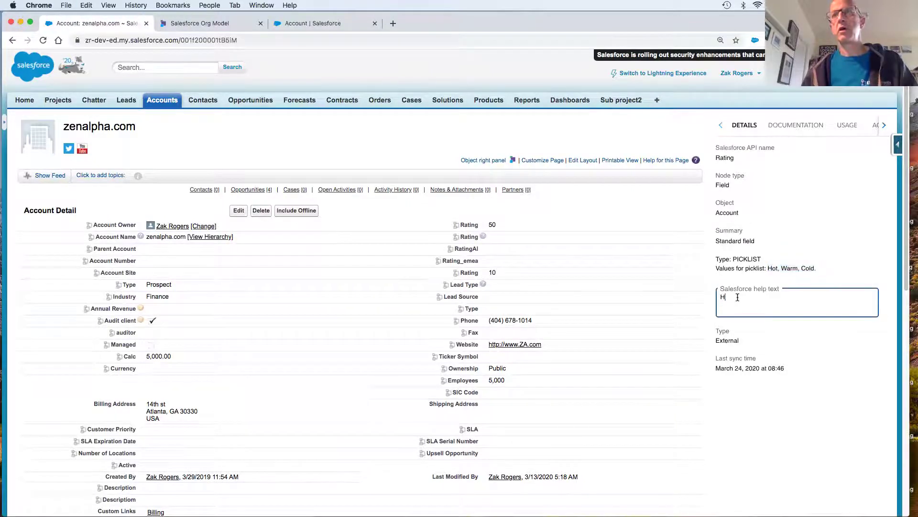
key(super+v)
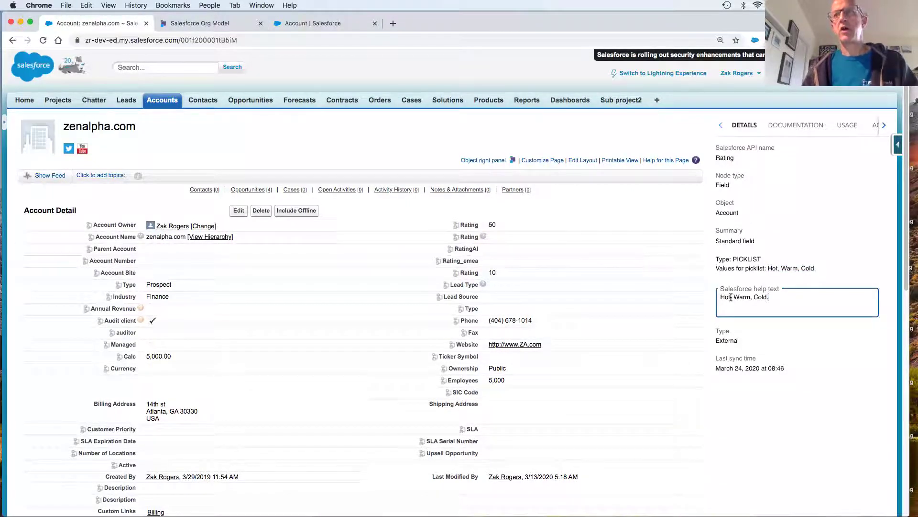
Extend the Hot entry in the Rating help text to read "Hot=. enterprise, existing customer".
click(732, 297)
text(=.)
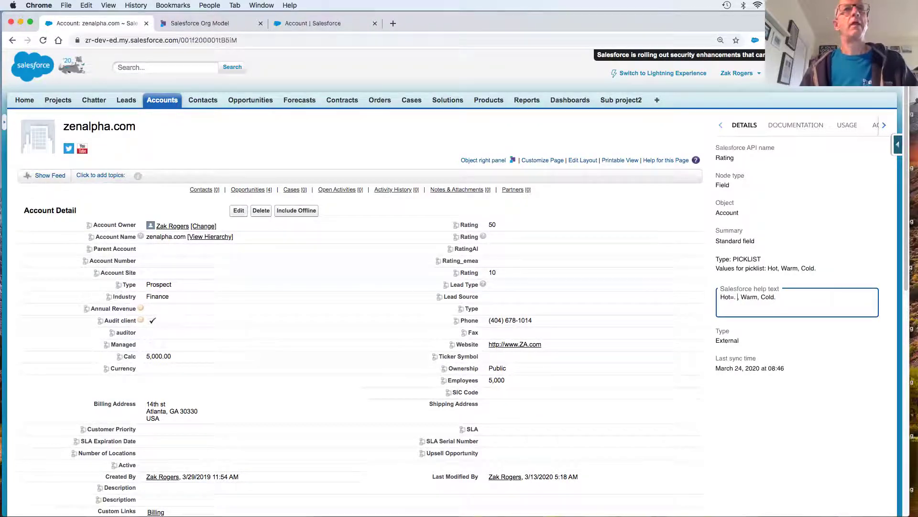
text( ent)
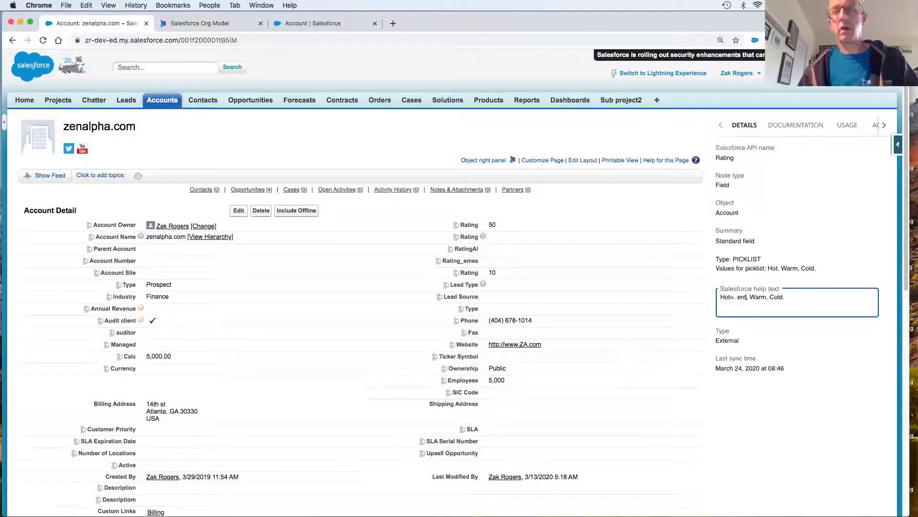
text(er)
text(prise)
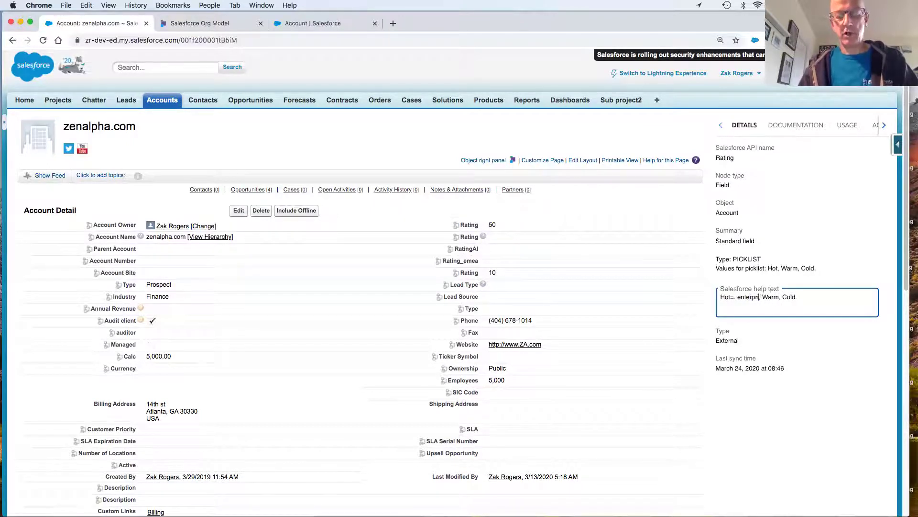
text(, existing cus)
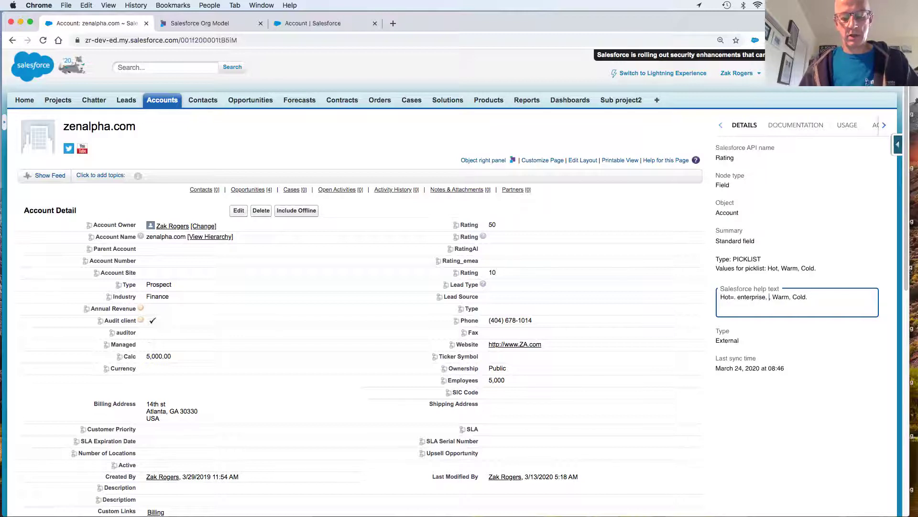
text(tomer,)
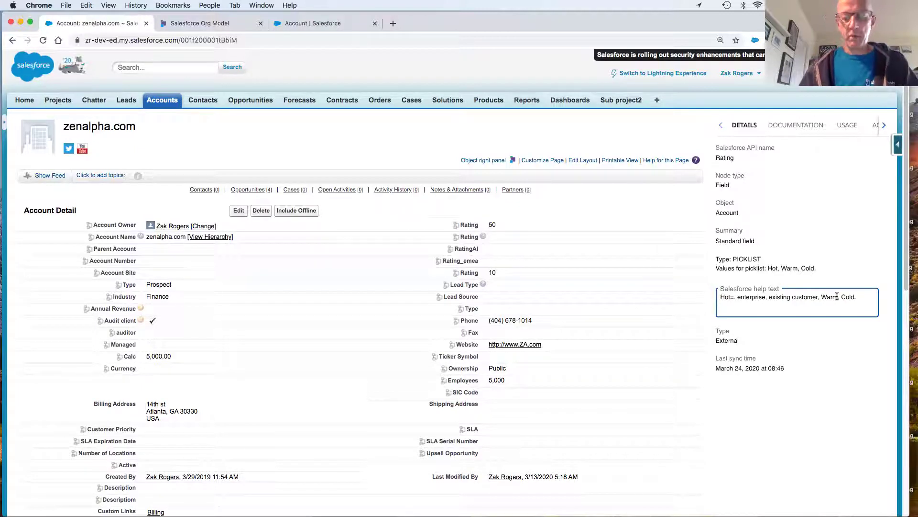
Complete the Rating help text with "Warm=customer, Cold=prospect" and save it.
click(838, 296)
text(=)
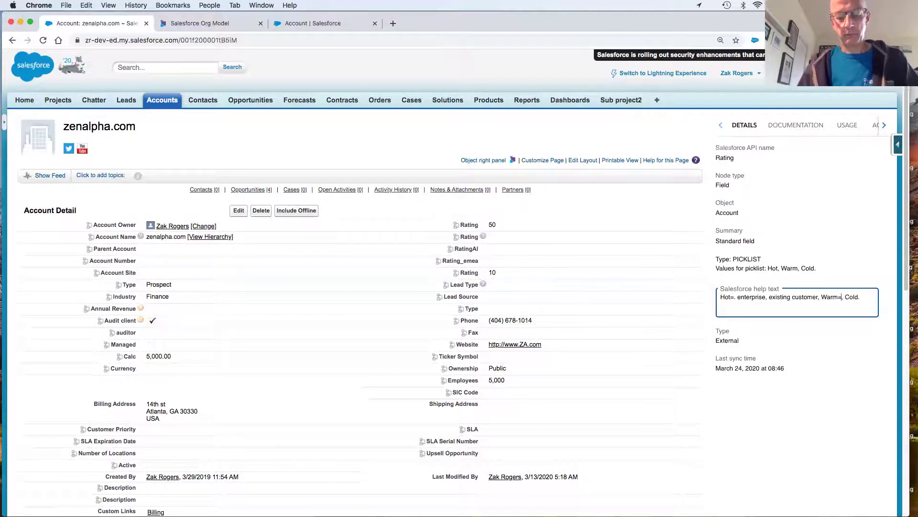
text(customer)
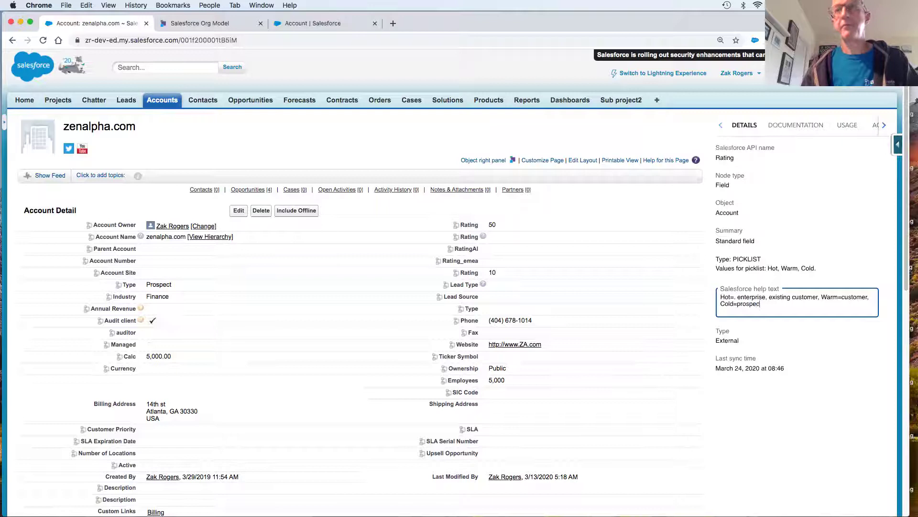
click(804, 266)
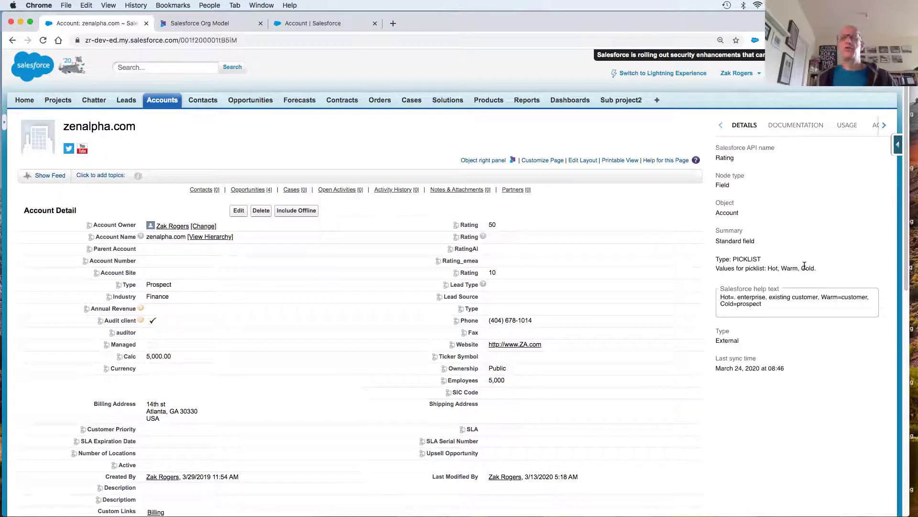
Reload the zenalpha.com account page and show the Catalyst object and field insights again.
click(44, 41)
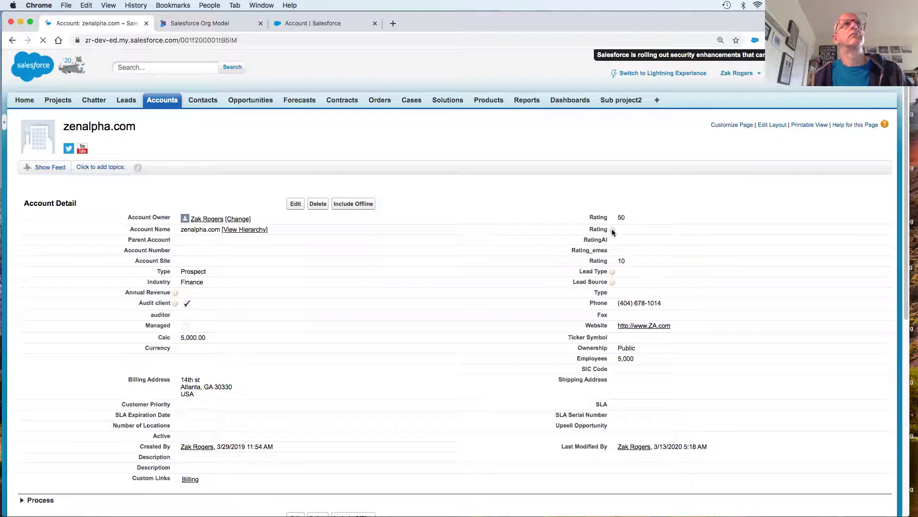
scroll(544, 244, down, 1)
scroll(544, 244, up, 1)
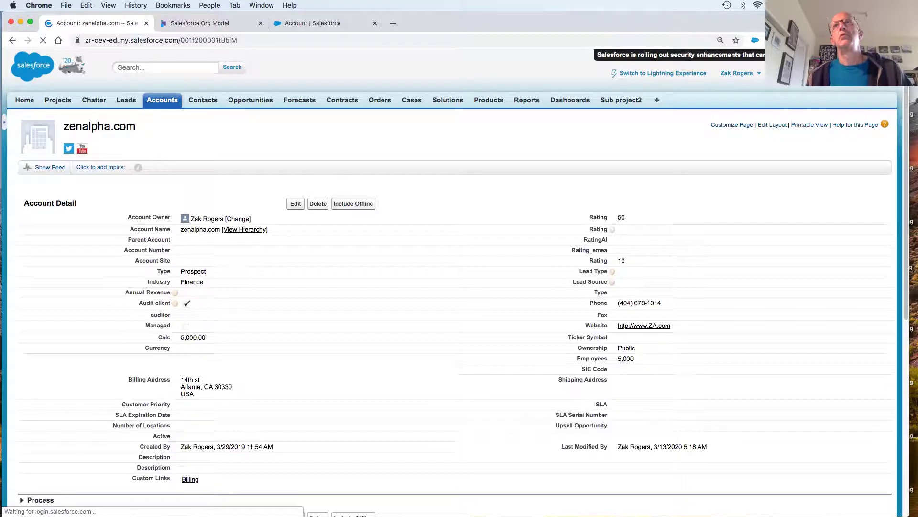
click(755, 39)
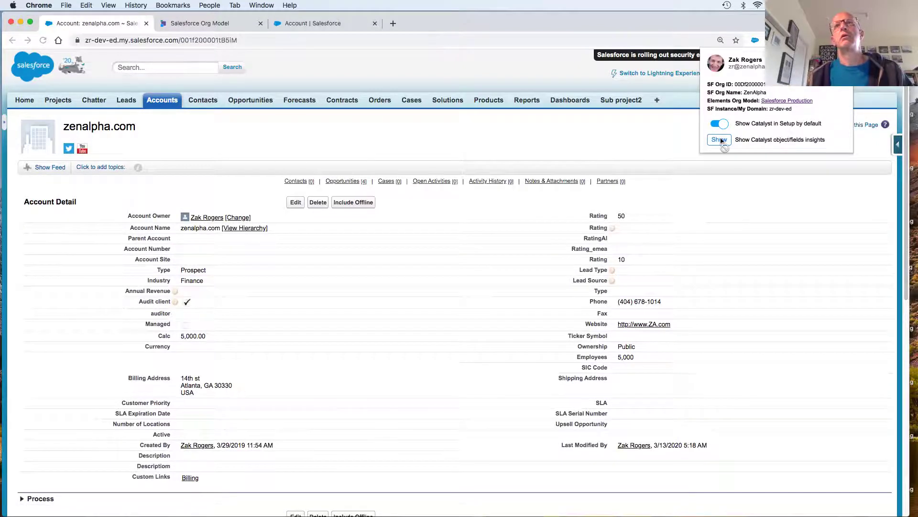
click(549, 261)
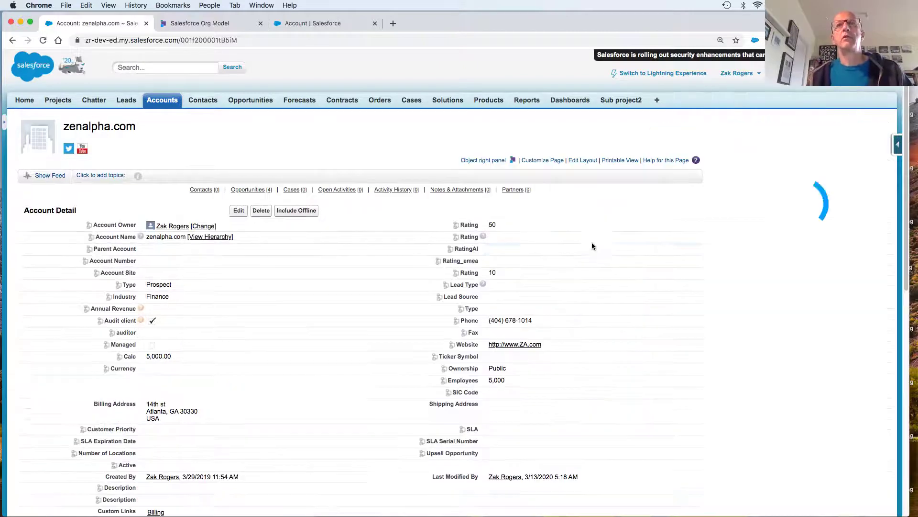
Check the help bubble of the standard Rating field and show the Catalyst details of the RatingAI field.
mouse_move(483, 237)
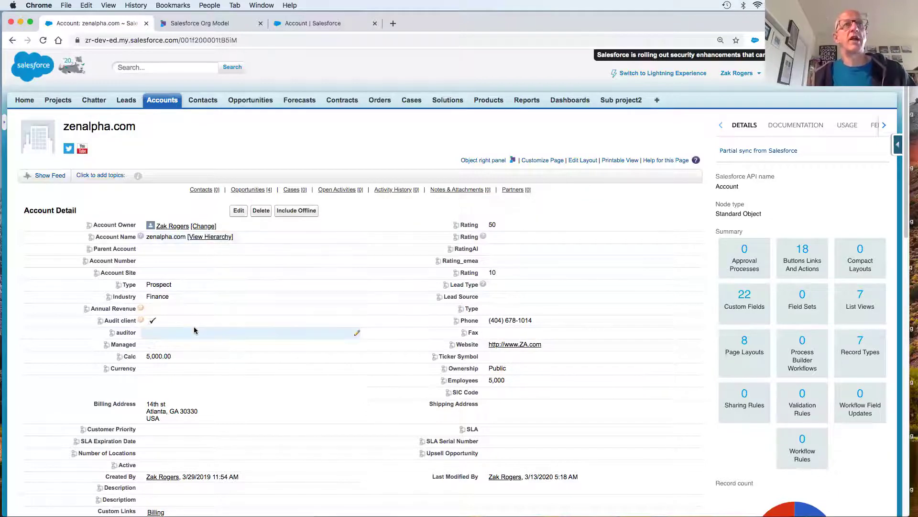
click(450, 250)
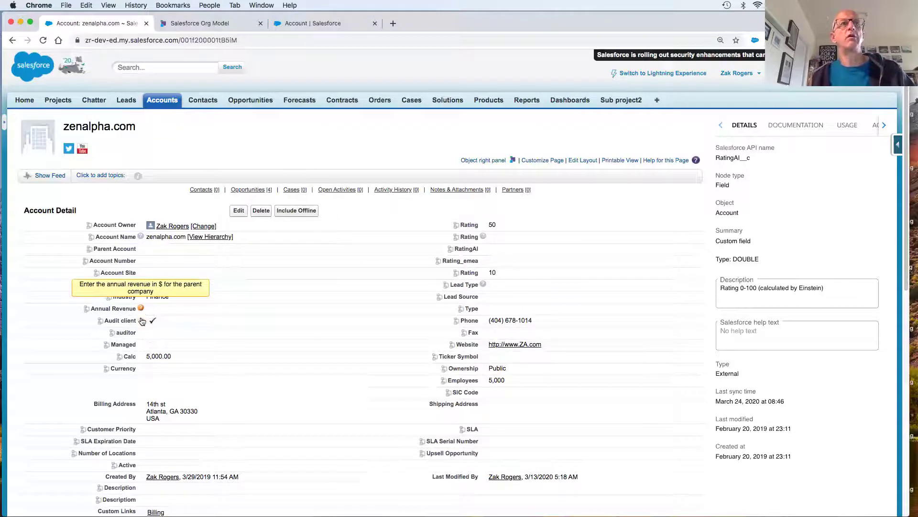
For the Audit client field, move the text "no idea what this field does" from the Salesforce help text to the description.
mouse_move(142, 322)
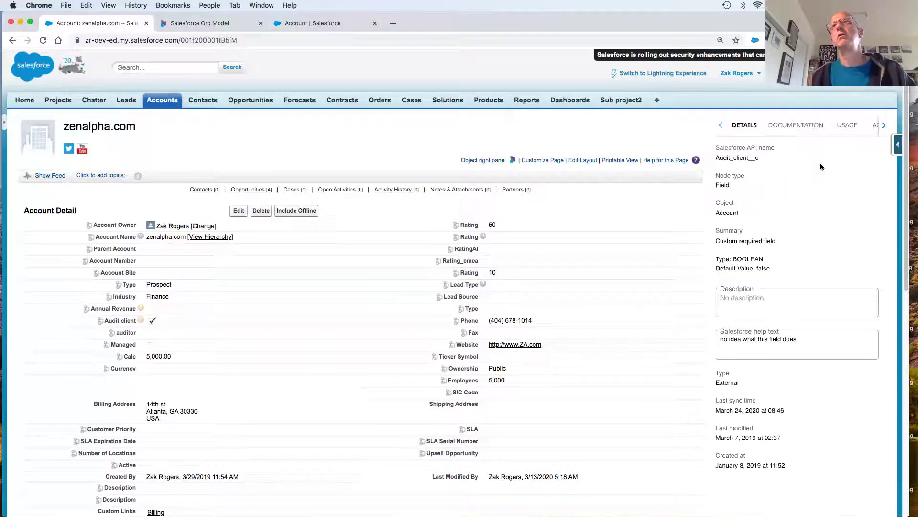
click(801, 339)
drag(801, 339, 714, 338)
key(ctrl+c)
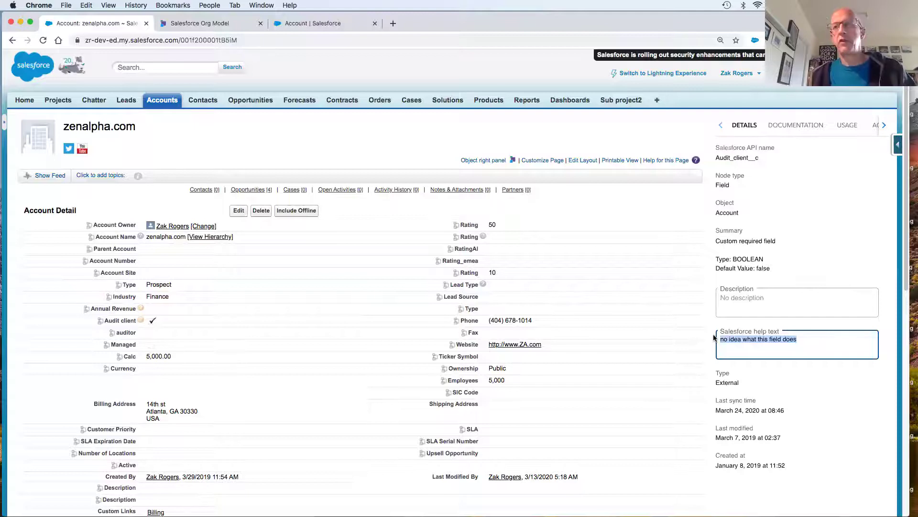
key(BackSpace)
click(726, 300)
key(ctrl+v)
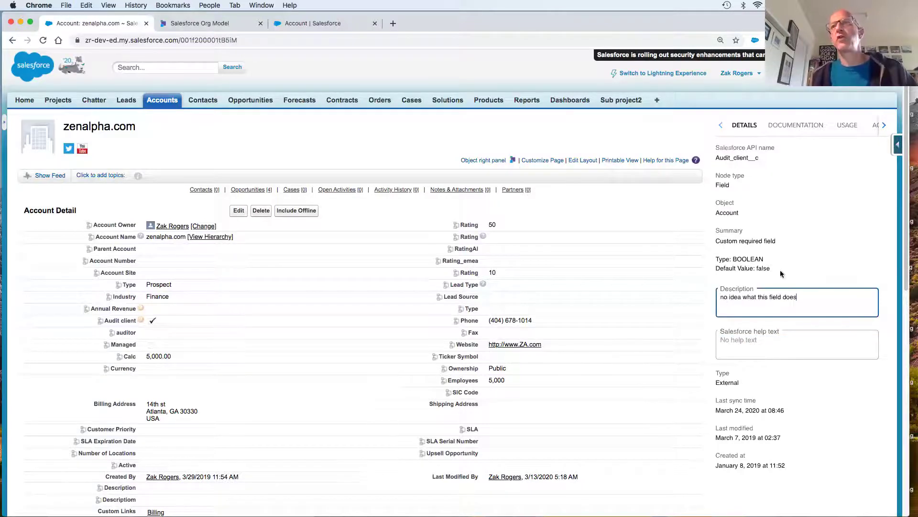
Review the Audit client field's usage, including its fill rate by record type and its first-level dependencies.
click(849, 129)
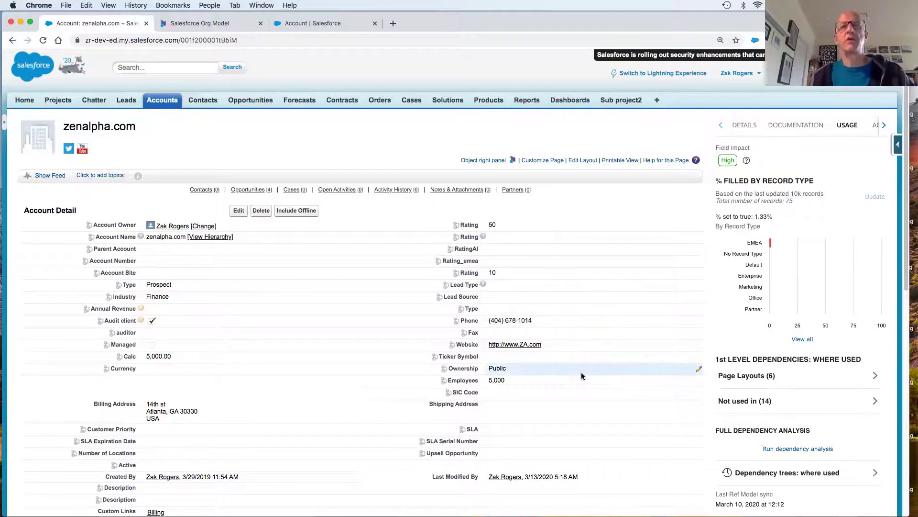
scroll(581, 376, down, 2)
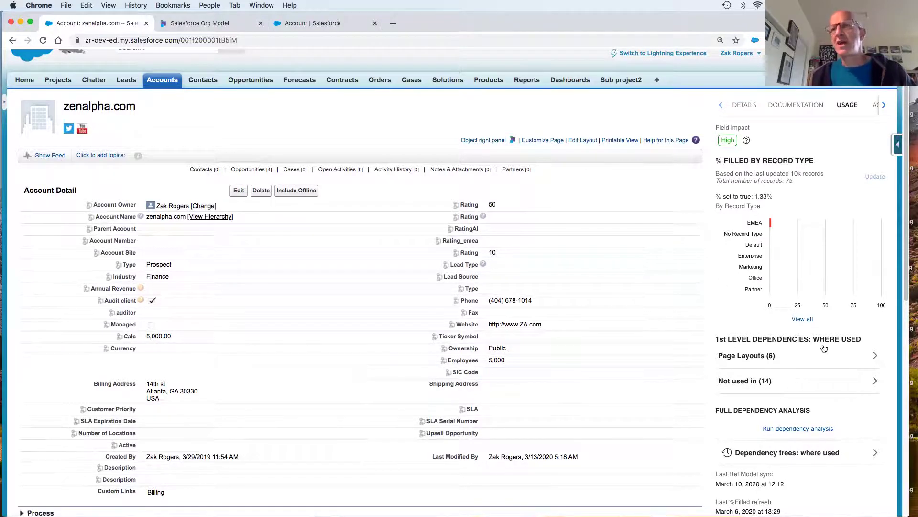
Switch to the Elements Salesforce Org Model and review the component summary of the Salesforce Production root node.
click(206, 24)
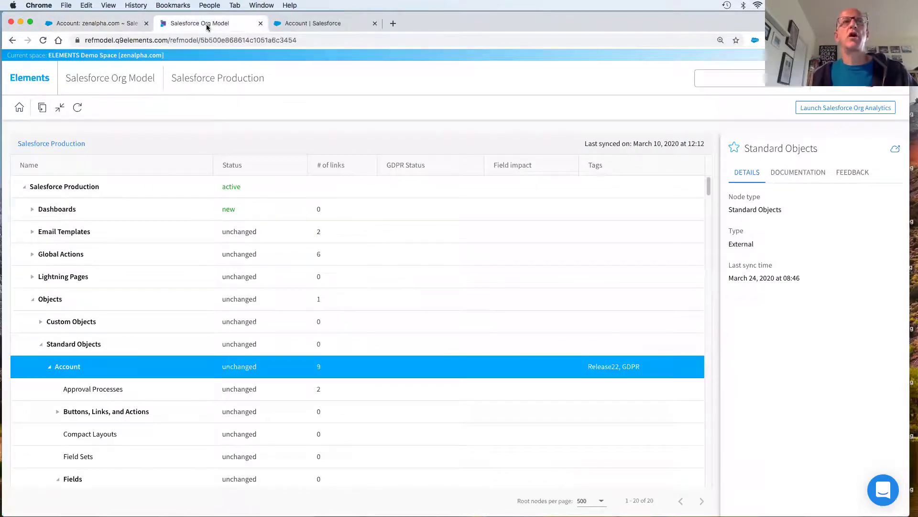
click(87, 189)
scroll(798, 401, down, 3)
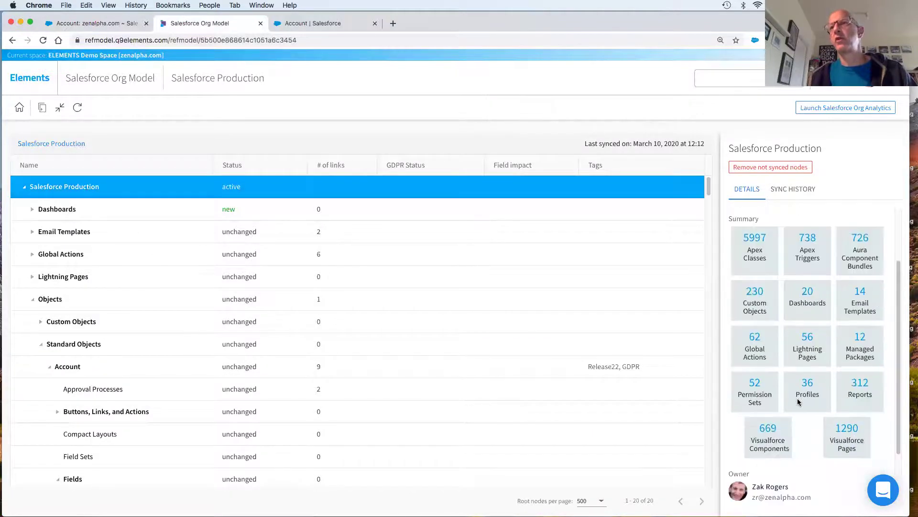
scroll(798, 401, up, 1)
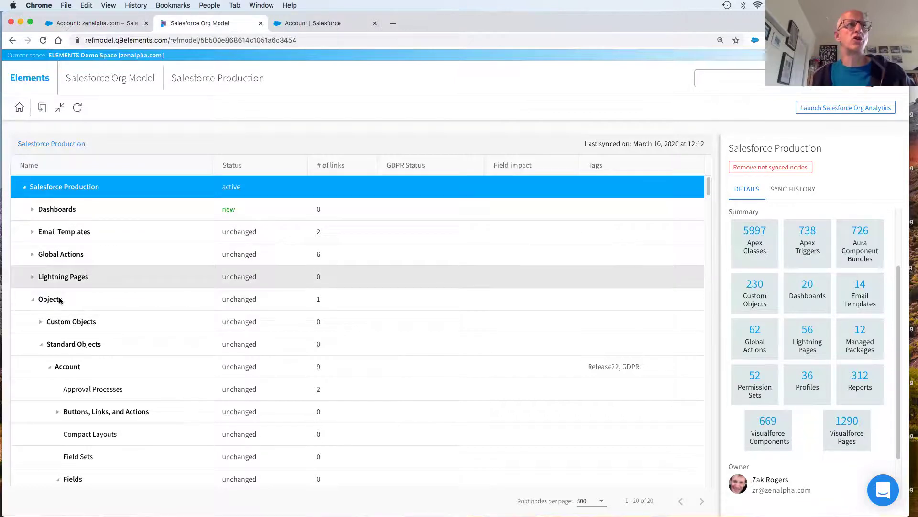
Select Account under Standard Objects in the org model tree and examine its component summary and record counts by record type.
click(32, 299)
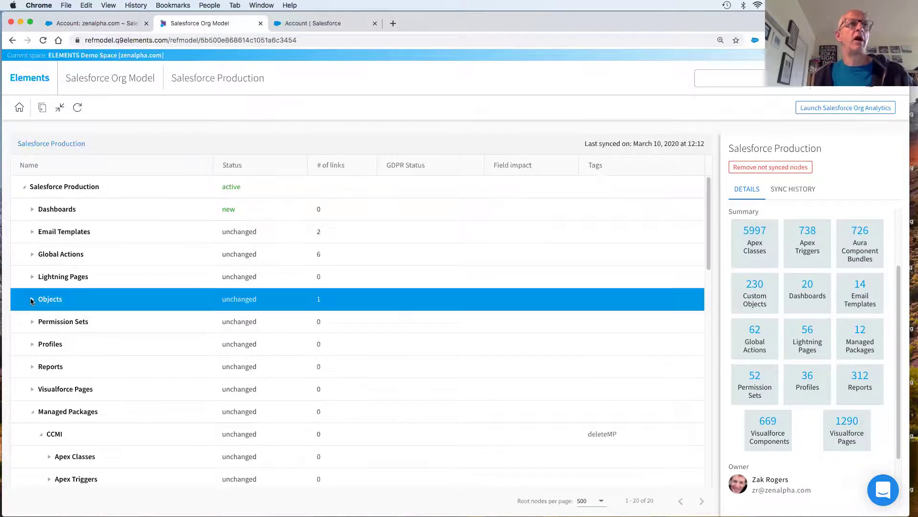
click(32, 301)
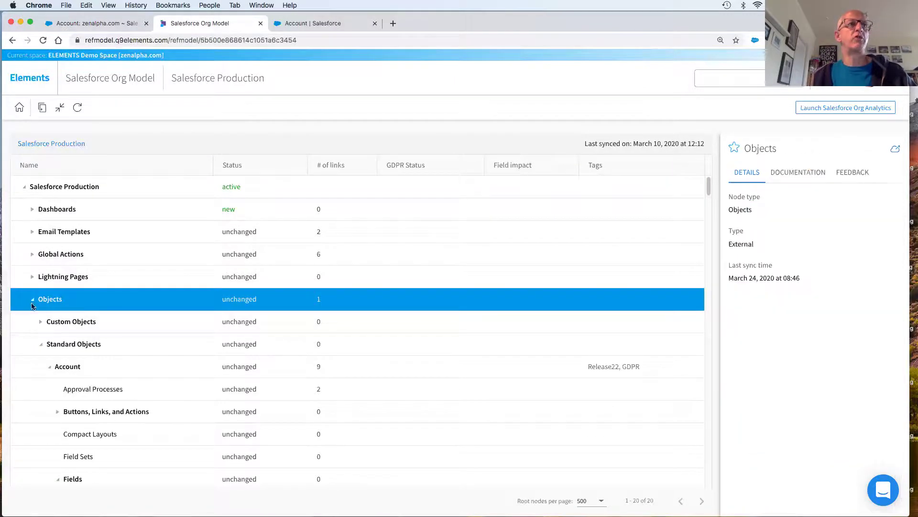
click(41, 344)
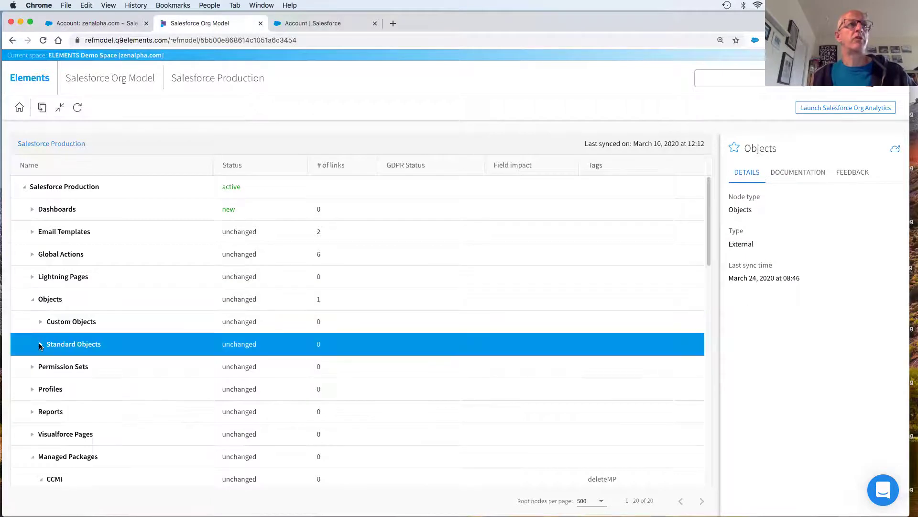
click(41, 345)
click(68, 369)
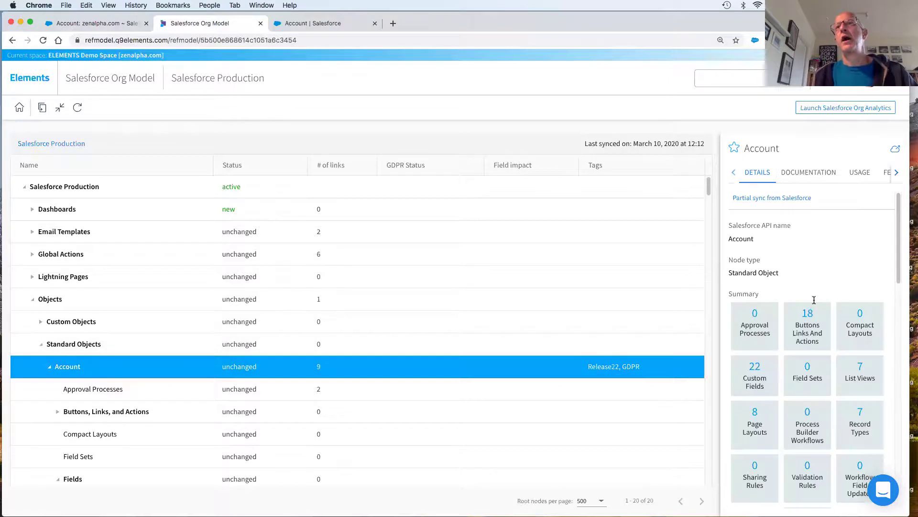
scroll(803, 375, down, 10)
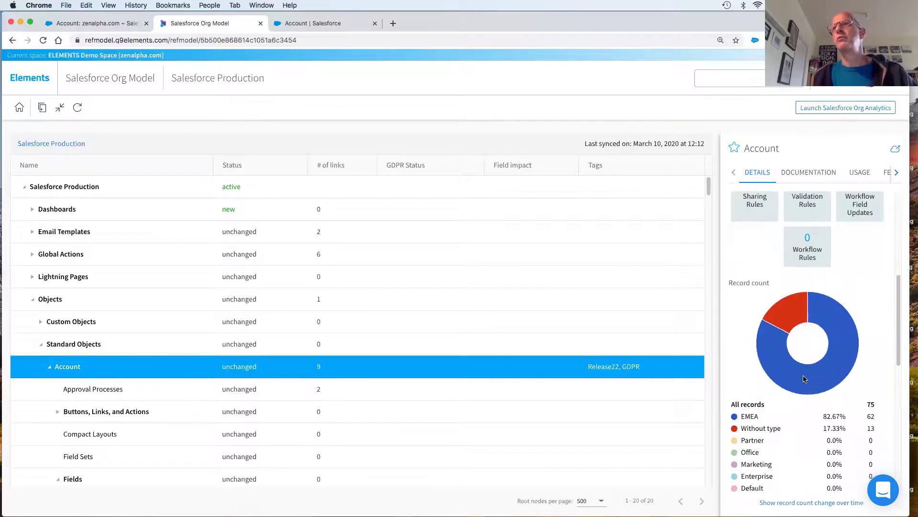
scroll(803, 377, up, 10)
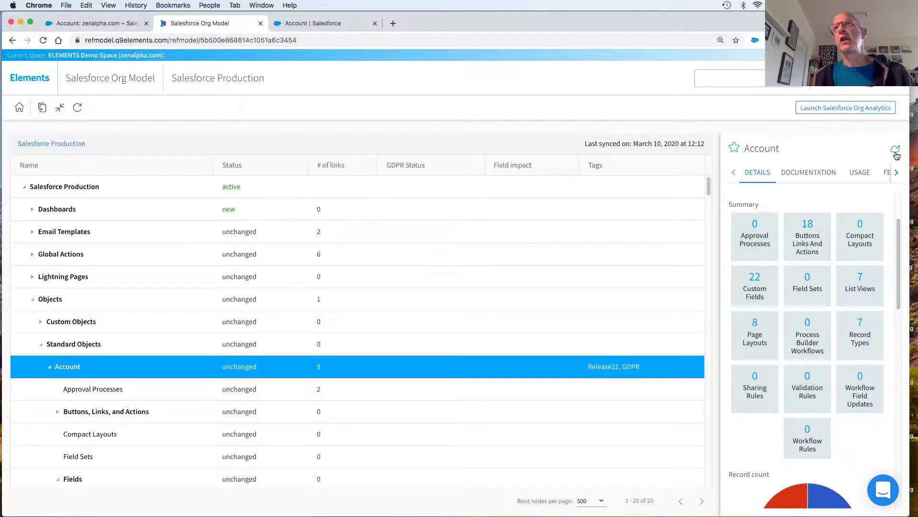
Go from the Account node to the object's Salesforce Setup page, then hide and redisplay its analytics and documentation insights.
click(896, 152)
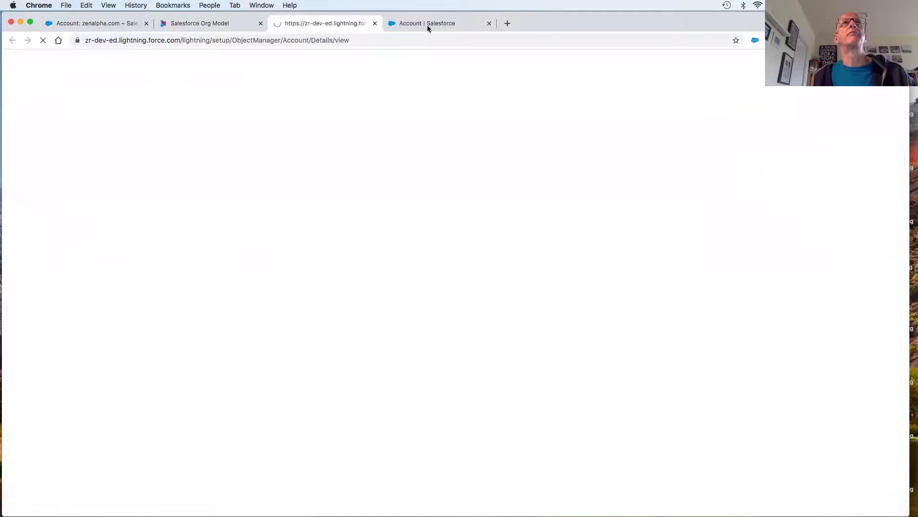
click(427, 25)
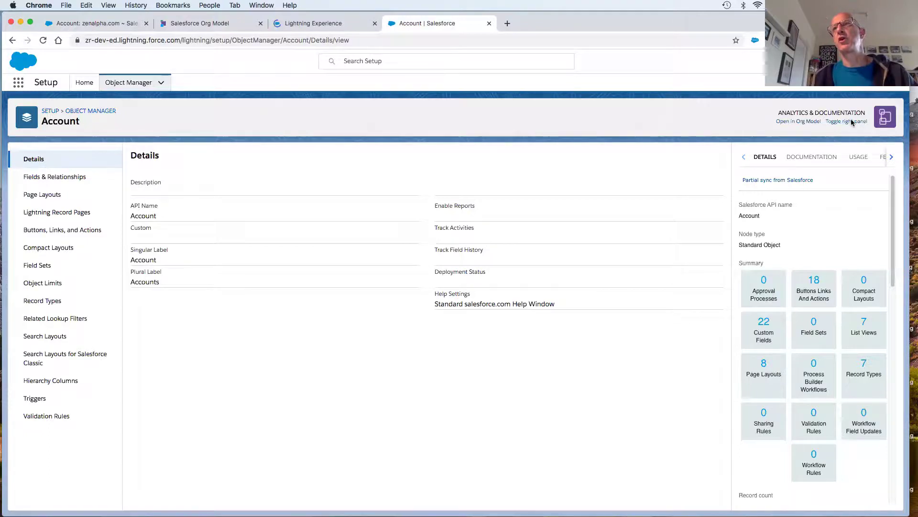
click(815, 303)
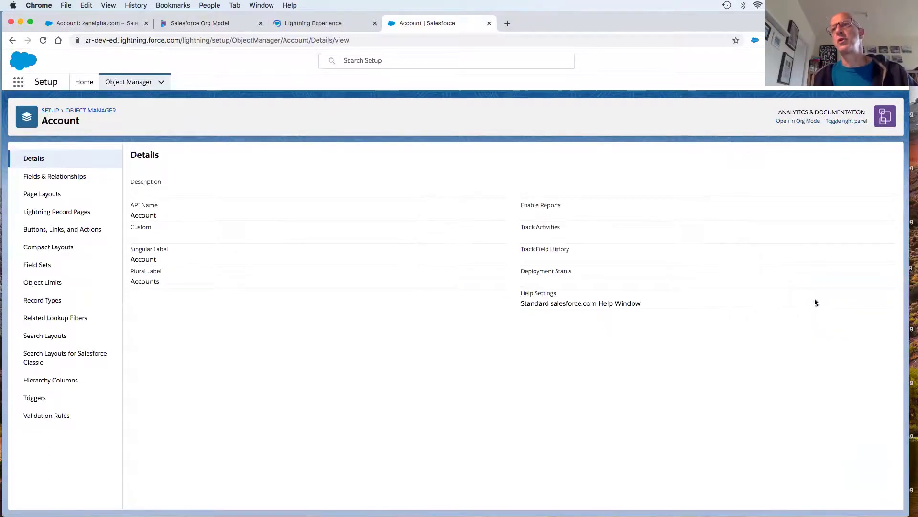
click(861, 122)
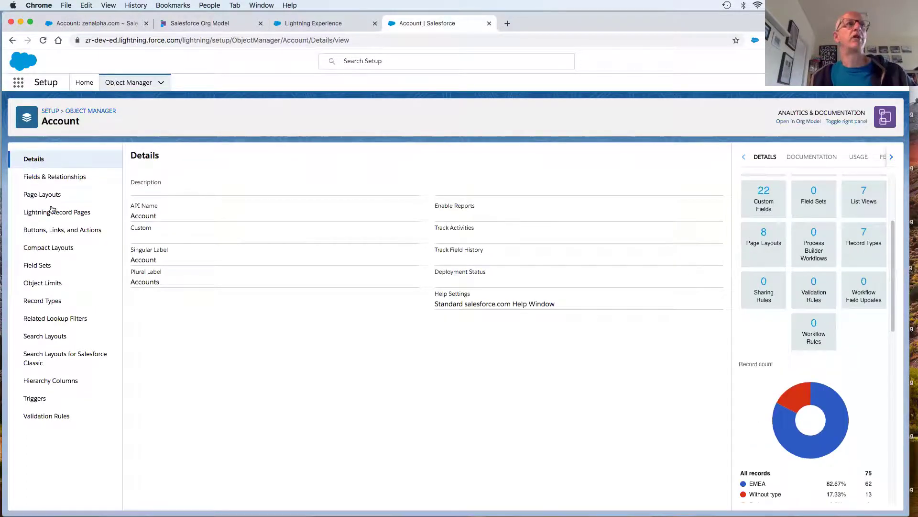
Open the Account Site field from Account's Fields & Relationships list and show its analytics and documentation insights.
click(38, 177)
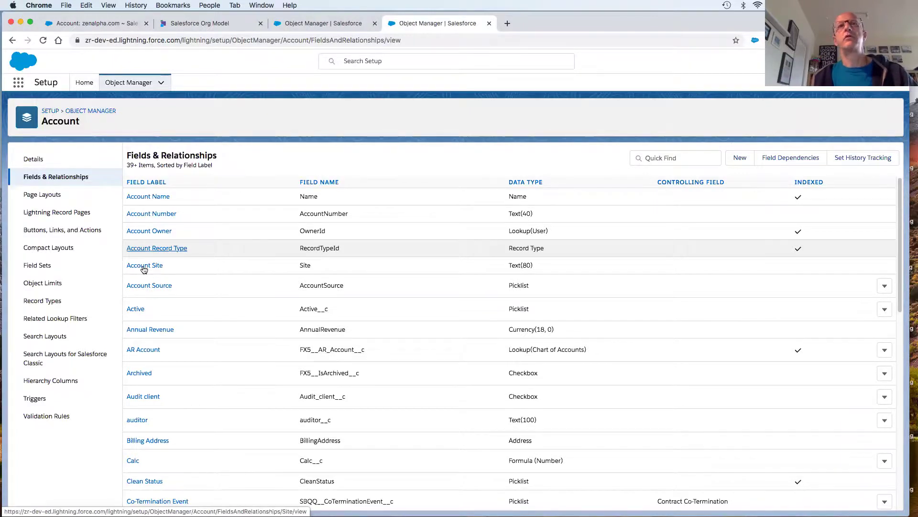
click(144, 267)
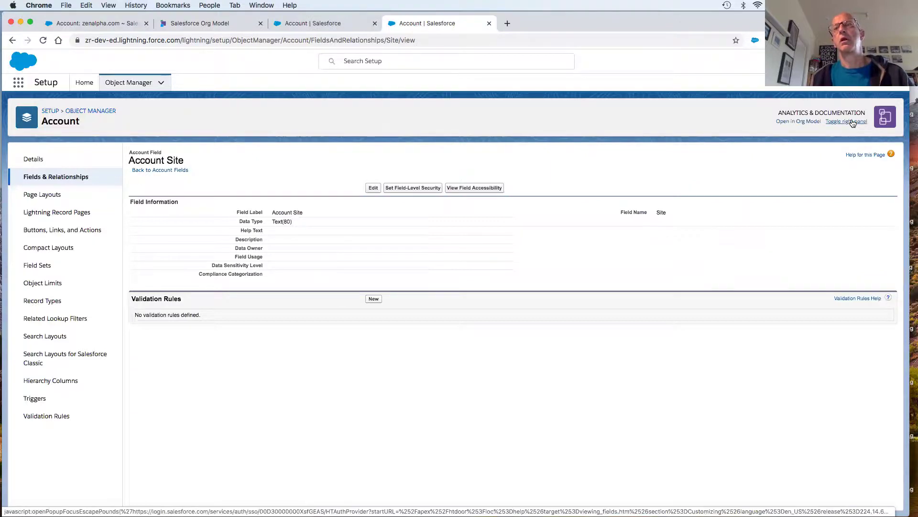
click(853, 122)
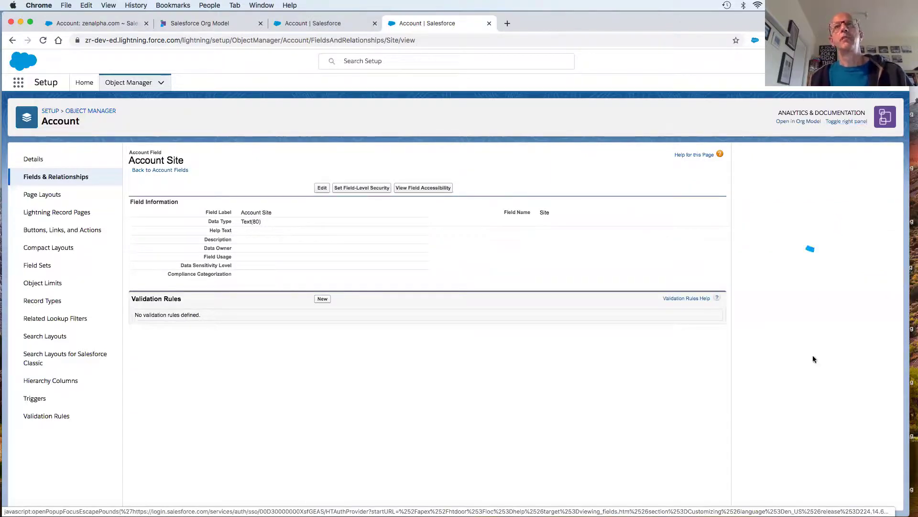